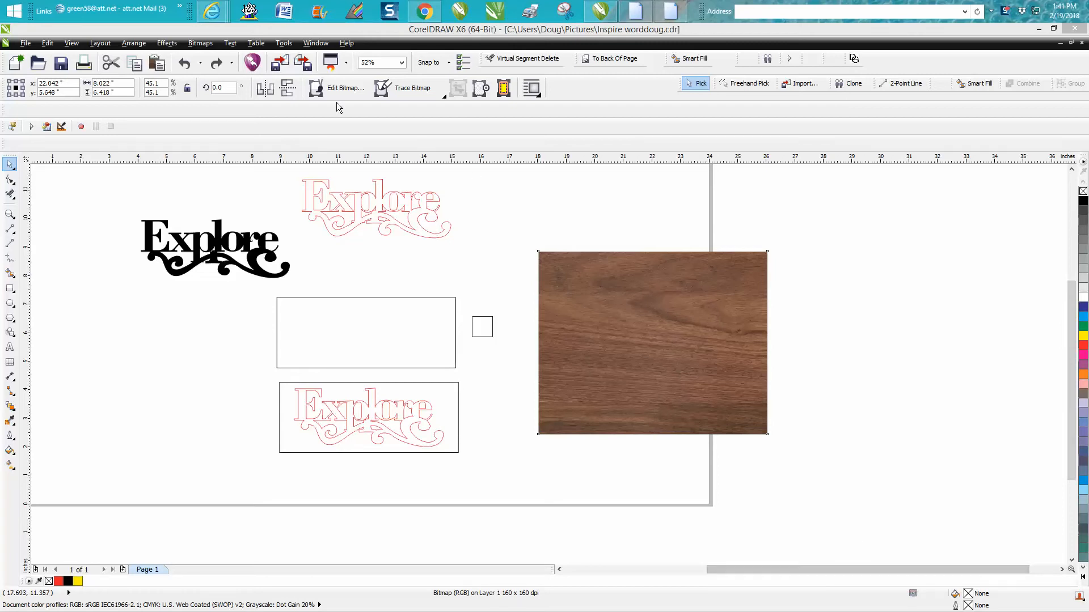
# View the walnut wood source image in the web browser and return to CorelDRAW
pyautogui.moveTo(226, 20)
pyautogui.click(316, 73)
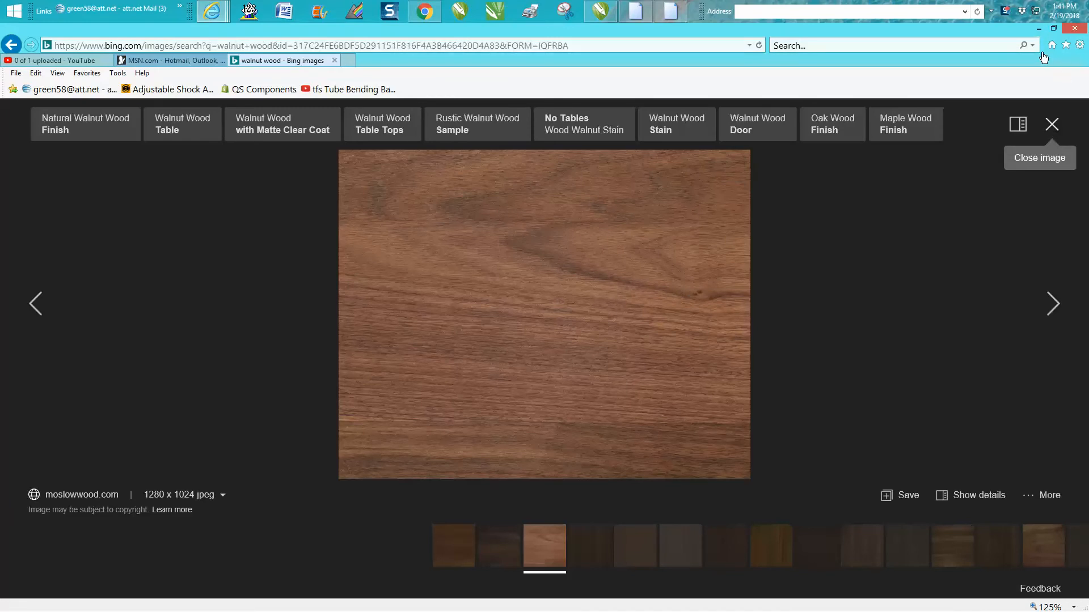
pyautogui.click(601, 11)
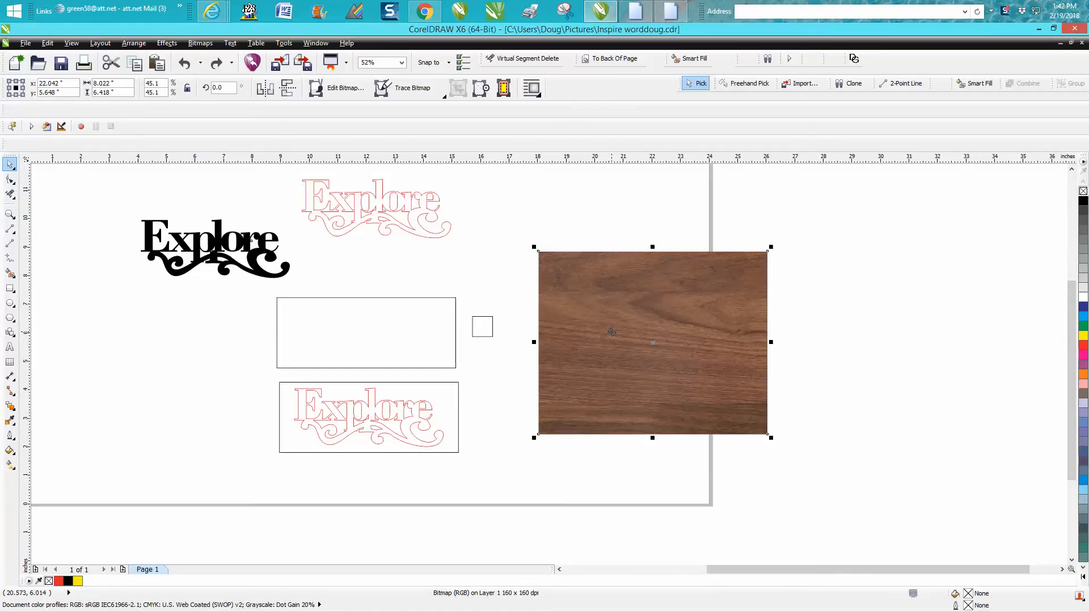
# PowerClip the walnut bitmap inside the empty rectangle above the red-outlined one and send it to the back of the page
pyautogui.click(438, 298)
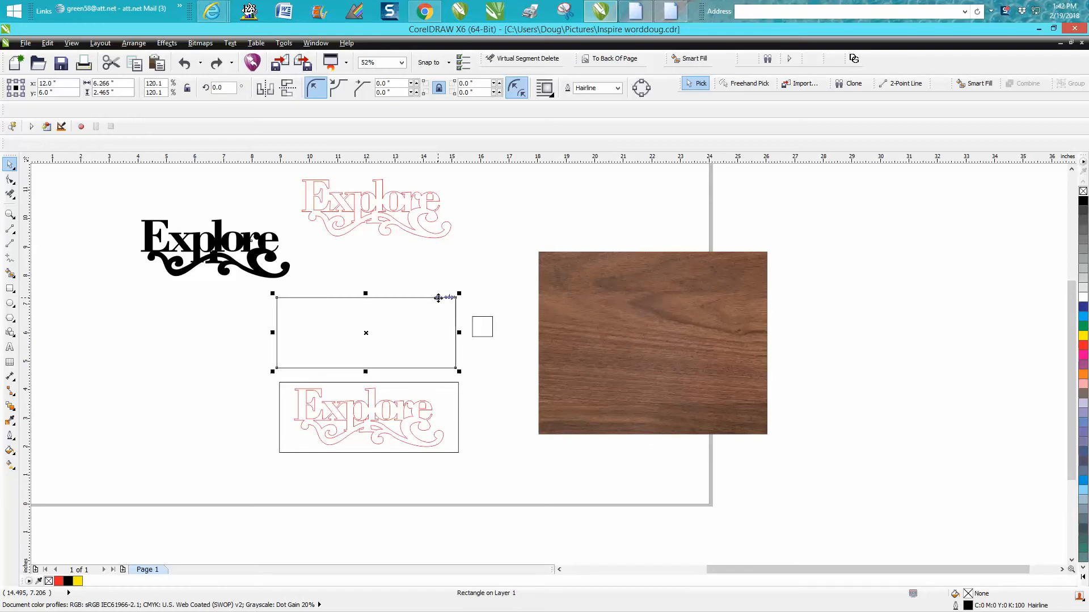
pyautogui.click(630, 318)
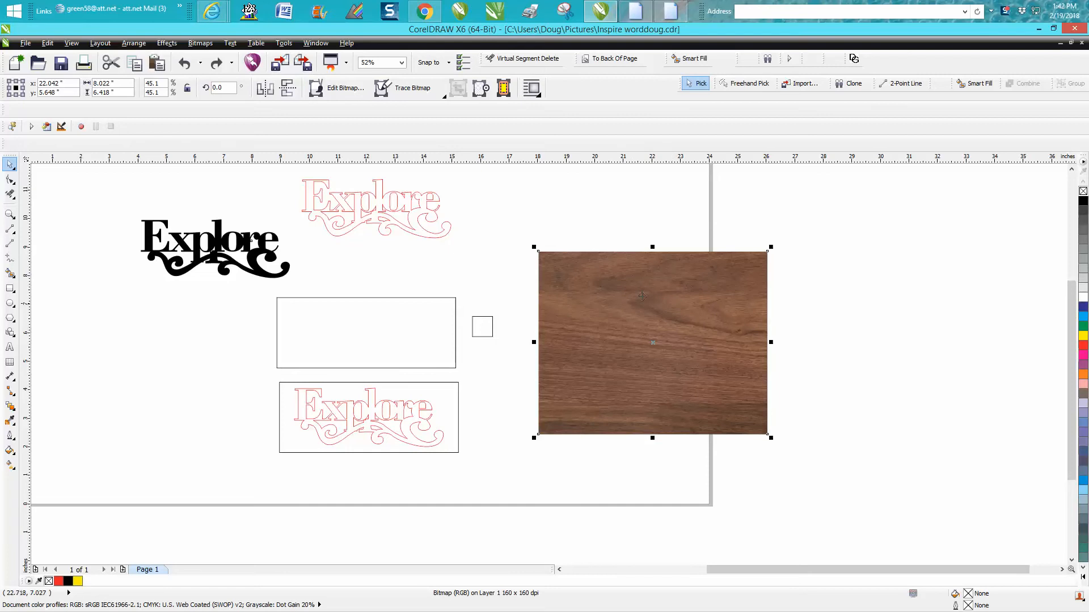
pyautogui.click(167, 43)
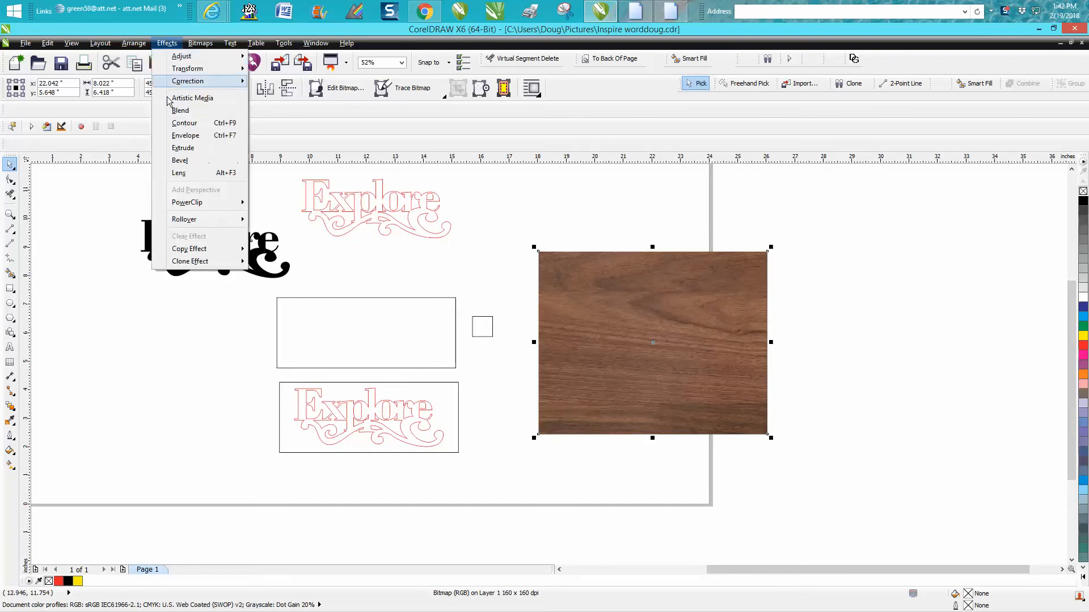
pyautogui.moveTo(190, 203)
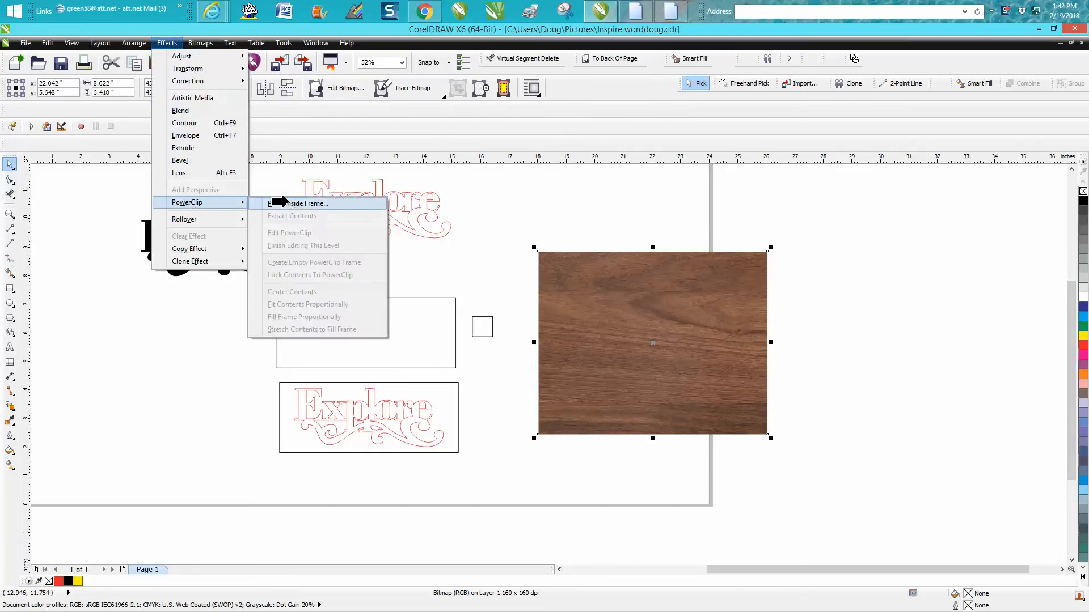
pyautogui.click(289, 204)
pyautogui.click(328, 318)
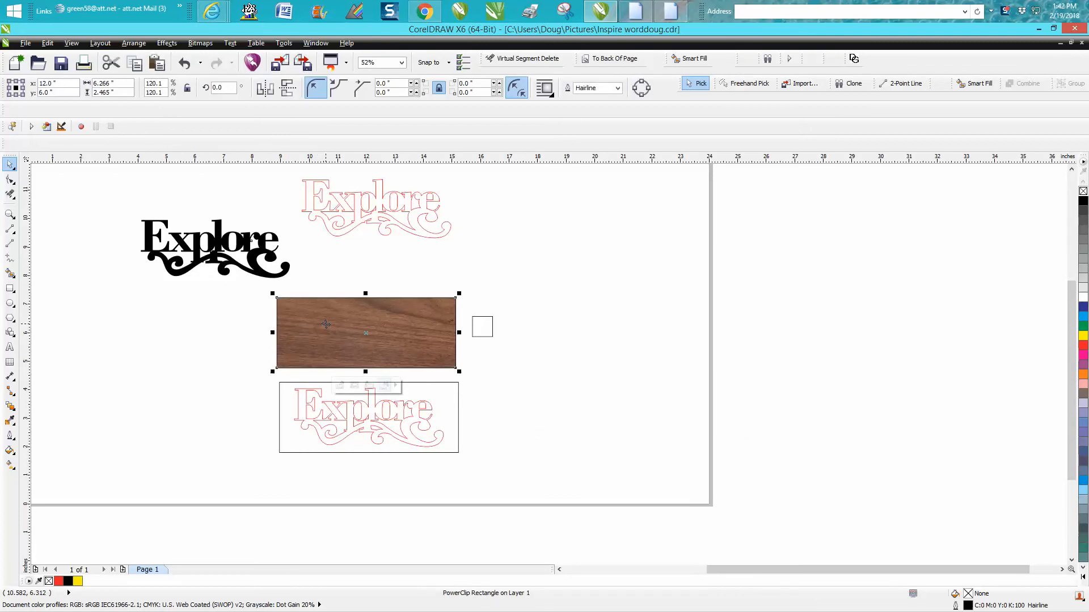
pyautogui.click(606, 61)
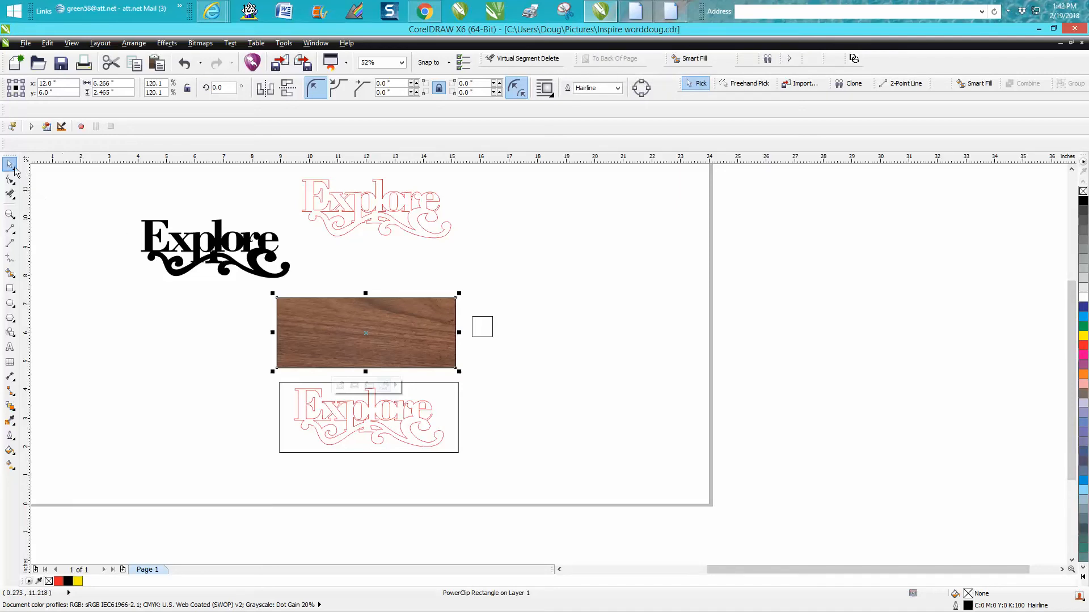
# Center the black Explore artwork on the page, over the walnut-filled rectangle
pyautogui.click(224, 243)
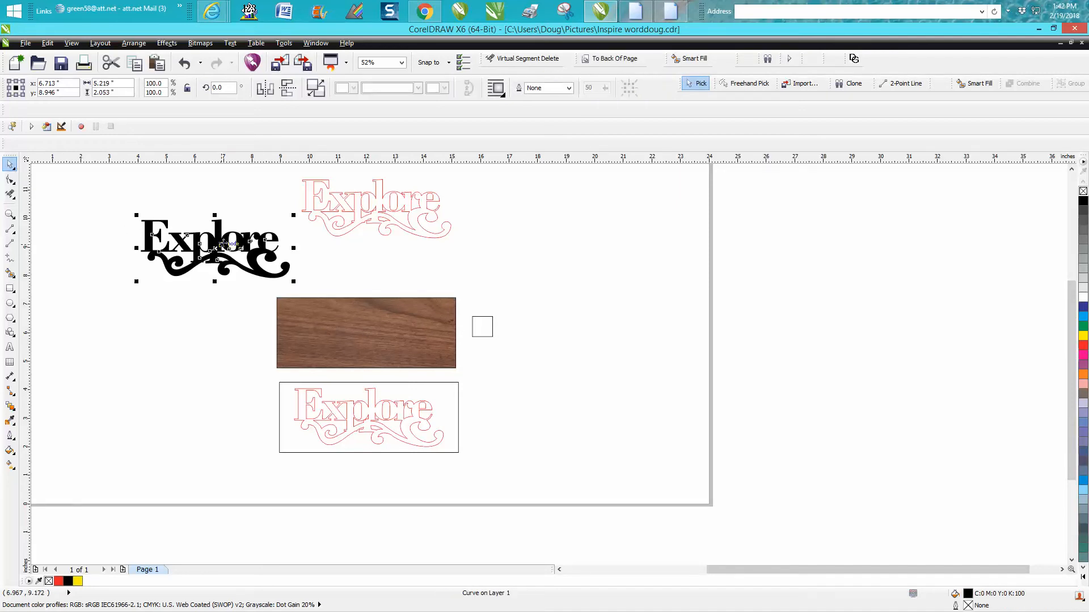
pyautogui.press('p')
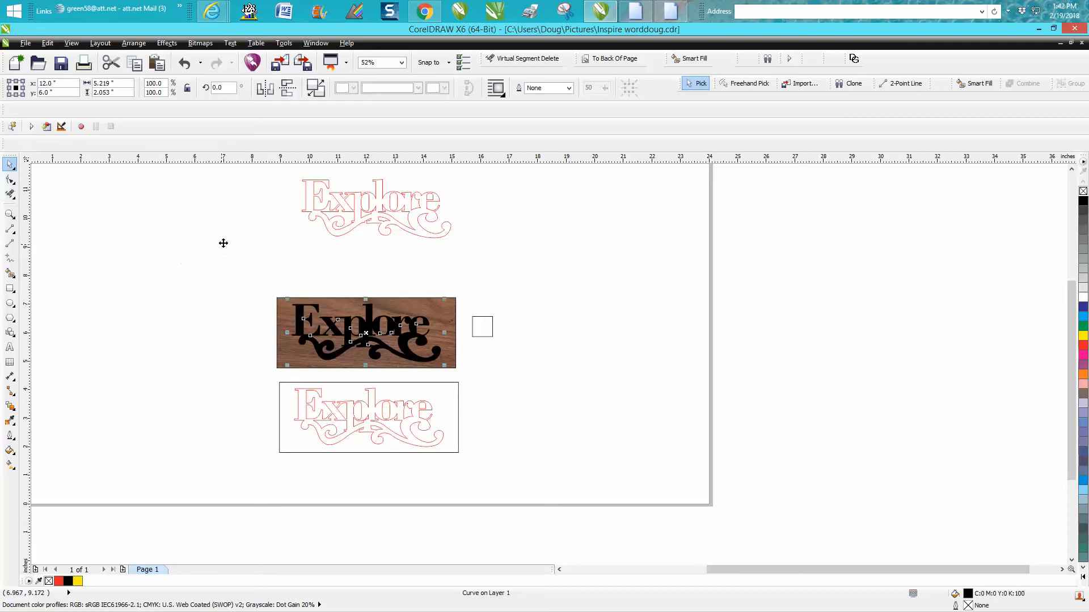
pyautogui.click(298, 272)
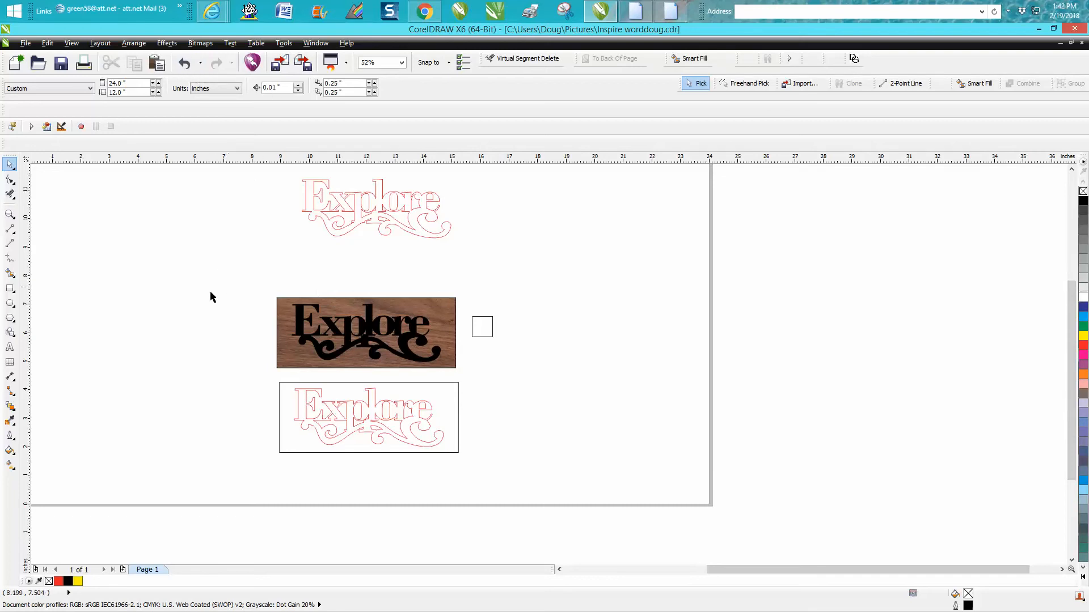
# Undo the centering of the Explore artwork and the PowerClip of the walnut bitmap
pyautogui.click(10, 215)
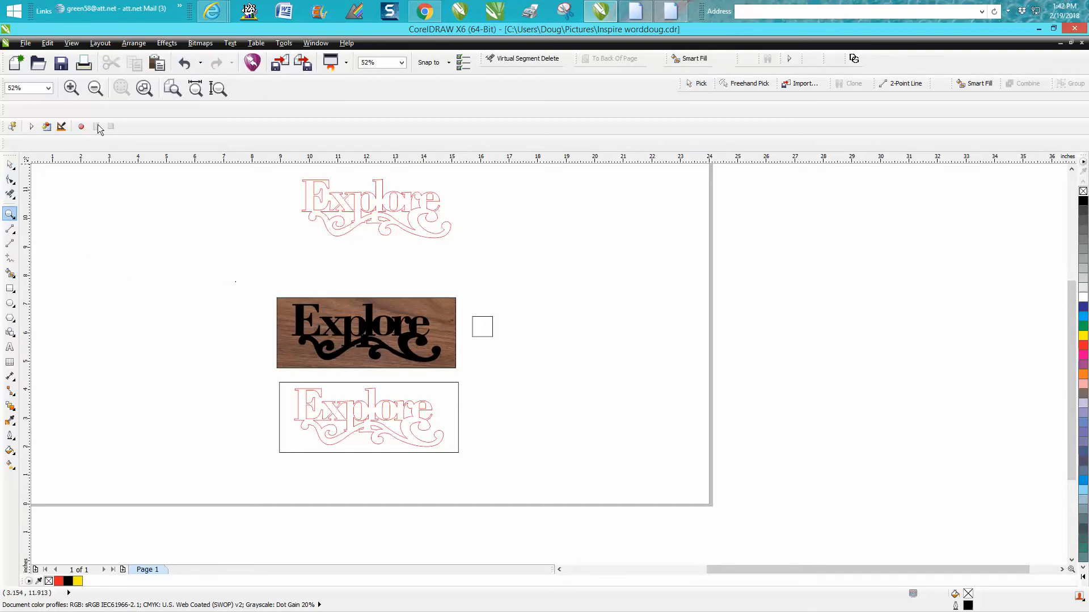
pyautogui.click(184, 65)
pyautogui.click(184, 65)
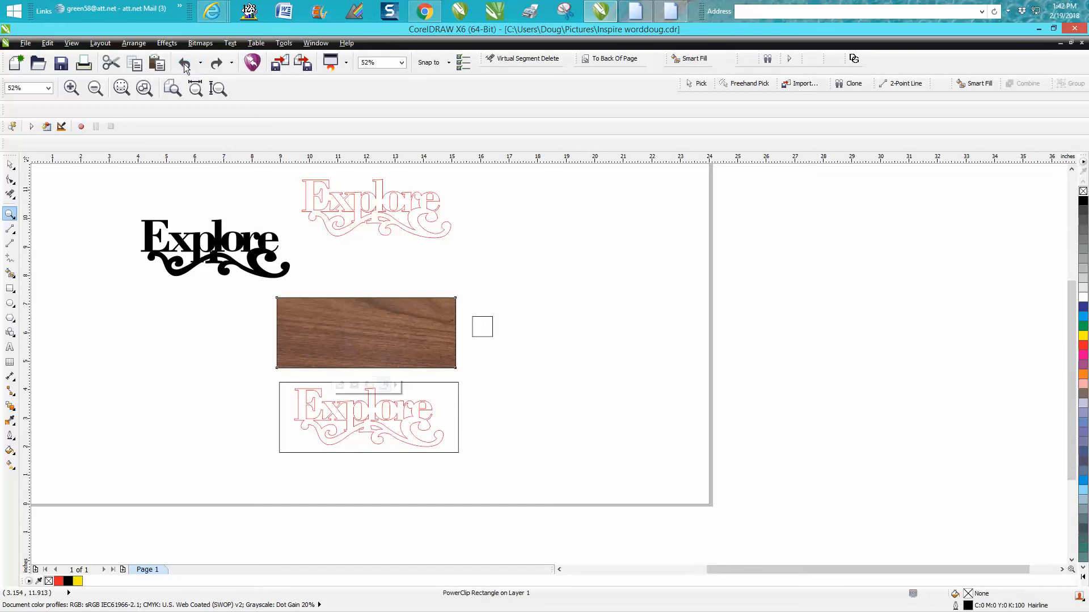
pyautogui.click(184, 64)
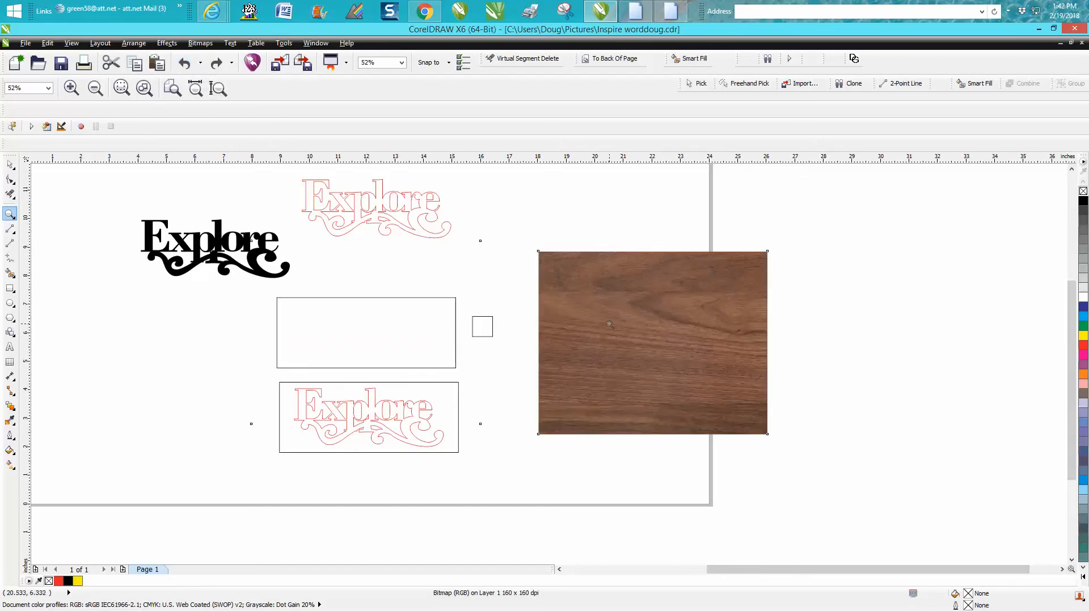
# Duplicate the walnut bitmap and move the copy off the page, beside the original
pyautogui.hotkey('ctrl', 'd')
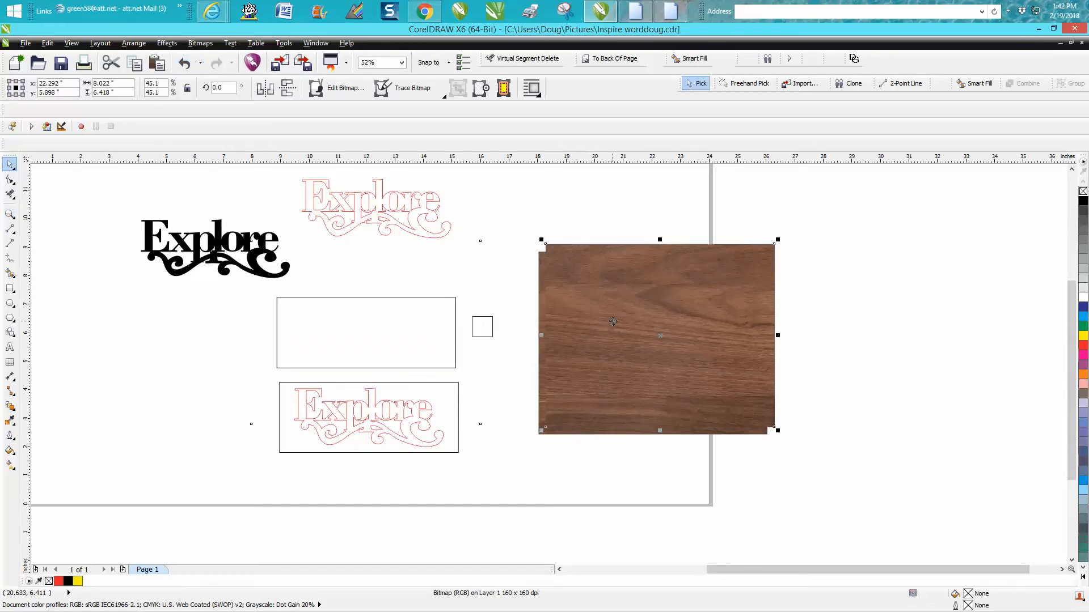
pyautogui.moveTo(788, 352); pyautogui.dragTo(919, 352)
# PowerClip the original walnut bitmap inside the larger empty rectangle and send the result to the back of the page
pyautogui.click(639, 305)
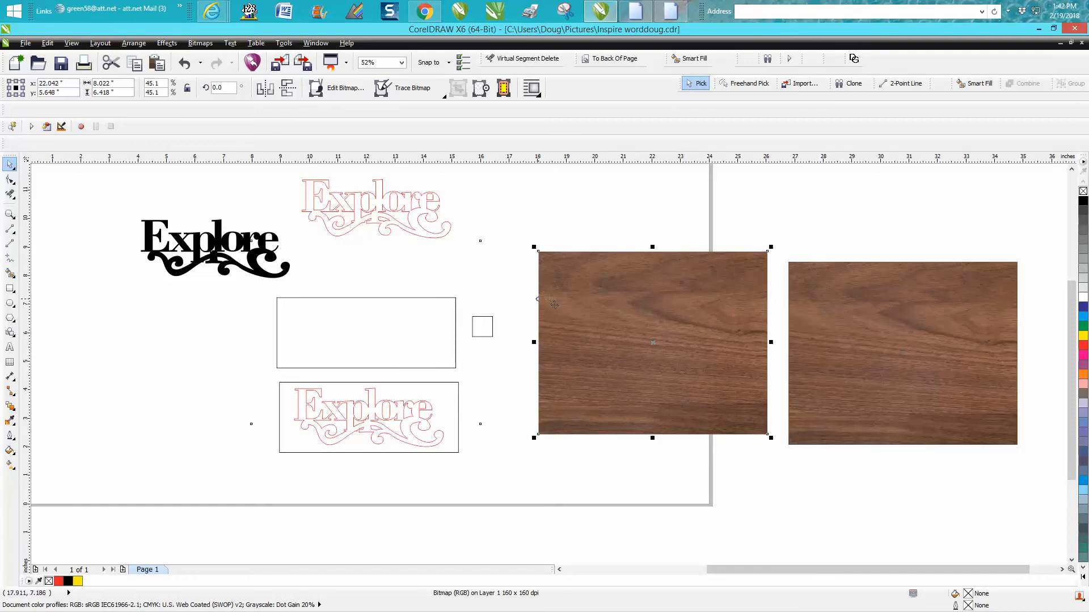
pyautogui.click(134, 43)
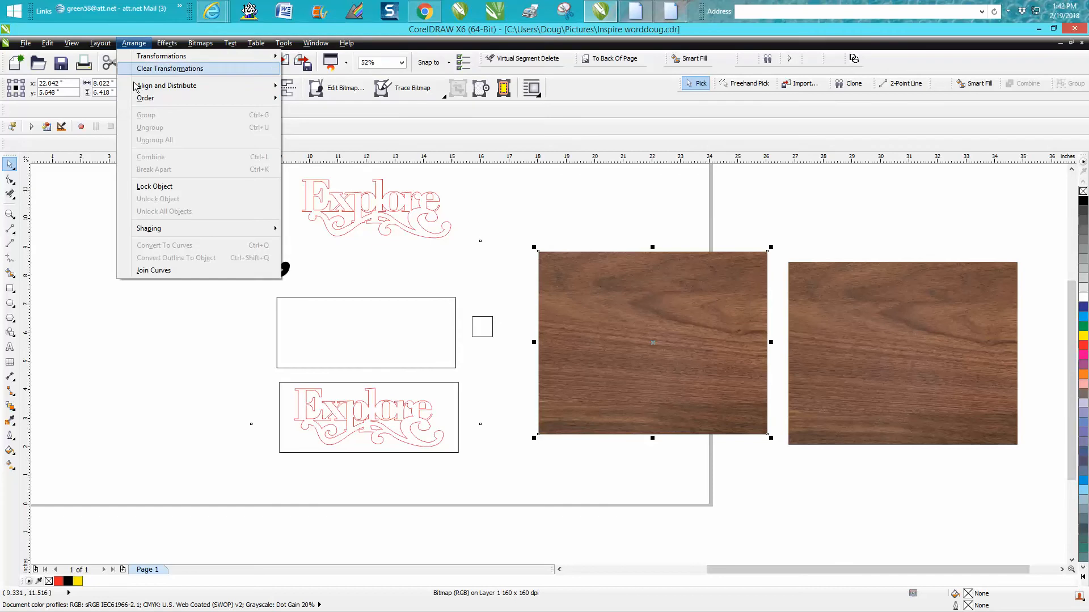
pyautogui.moveTo(166, 47)
pyautogui.moveTo(193, 203)
pyautogui.click(272, 202)
pyautogui.click(329, 334)
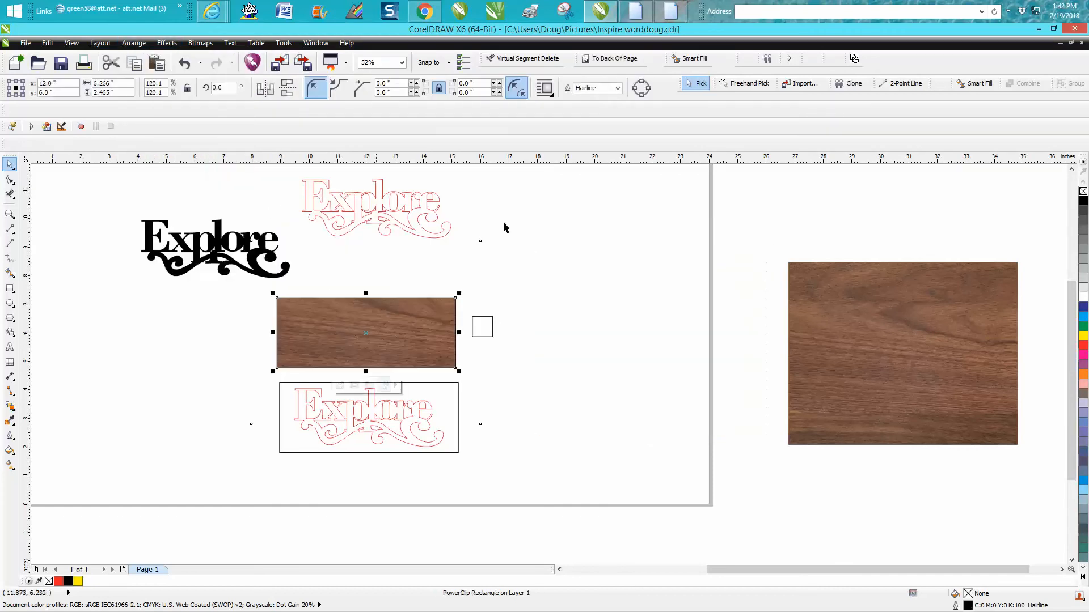
pyautogui.click(630, 59)
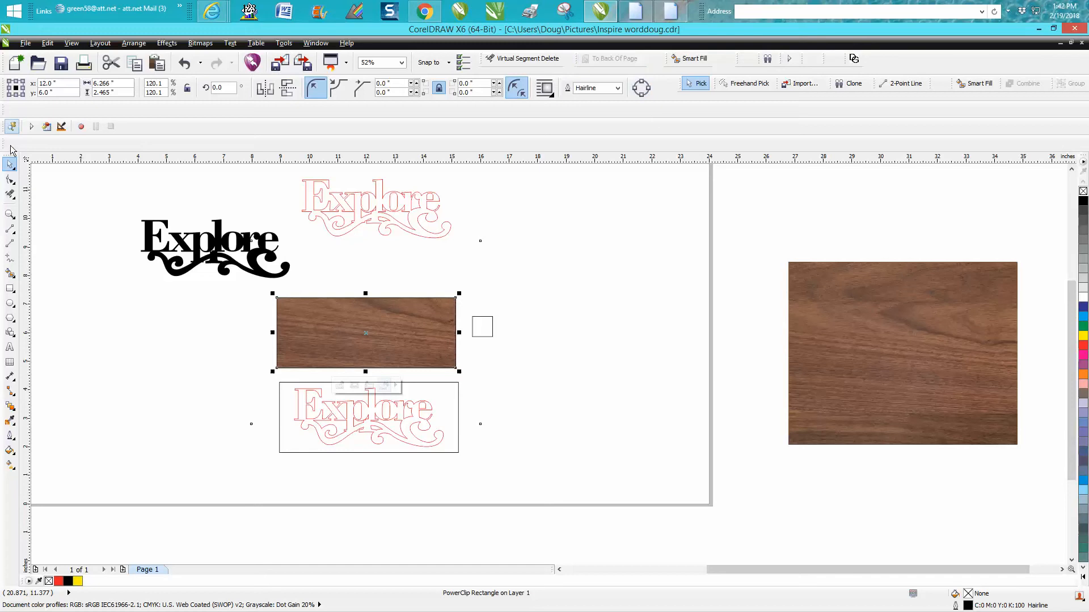
# Center the black Explore artwork on the page so it sits over the walnut-filled rectangle
pyautogui.click(206, 248)
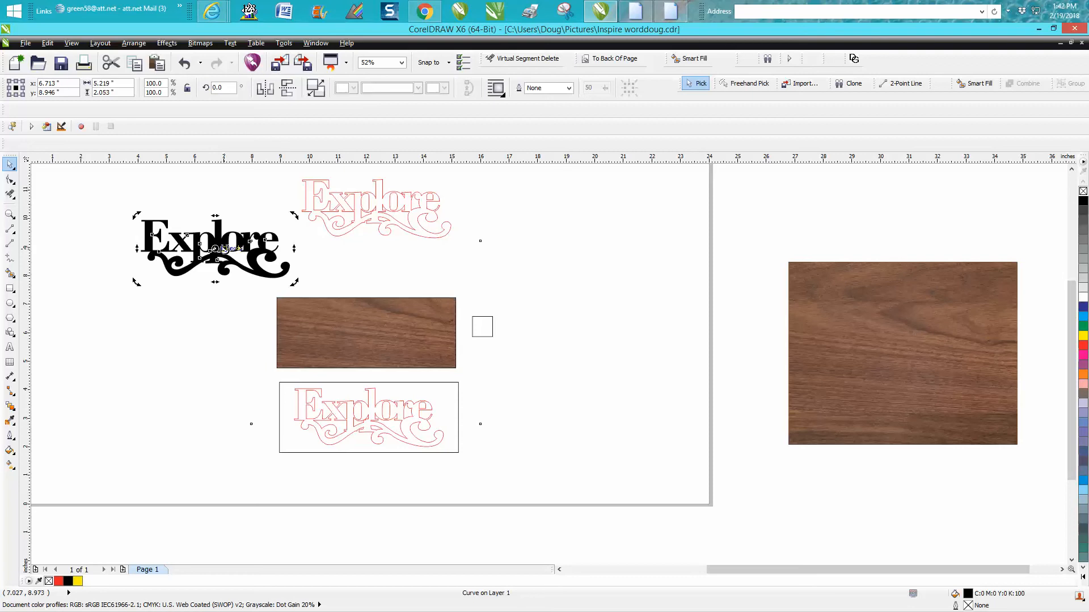
pyautogui.press('Delete')
pyautogui.click(185, 63)
pyautogui.press('p')
# Move the spare walnut bitmap closer to the small square and fill that square with brown #865E45 sampled from the wood
pyautogui.moveTo(789, 357); pyautogui.dragTo(713, 334)
pyautogui.click(15, 425)
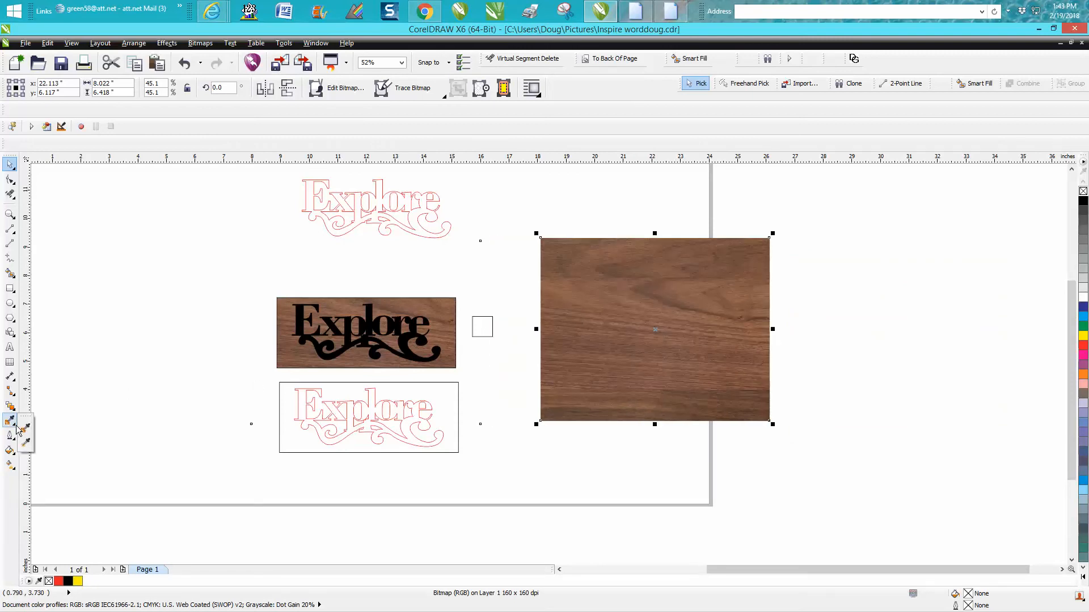
pyautogui.click(24, 428)
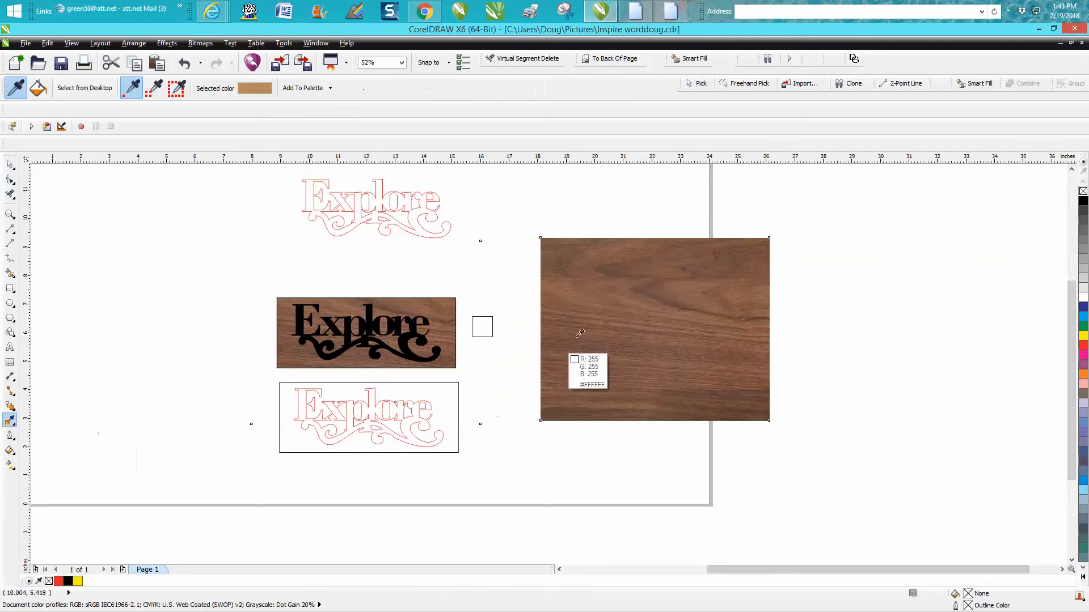
pyautogui.click(582, 291)
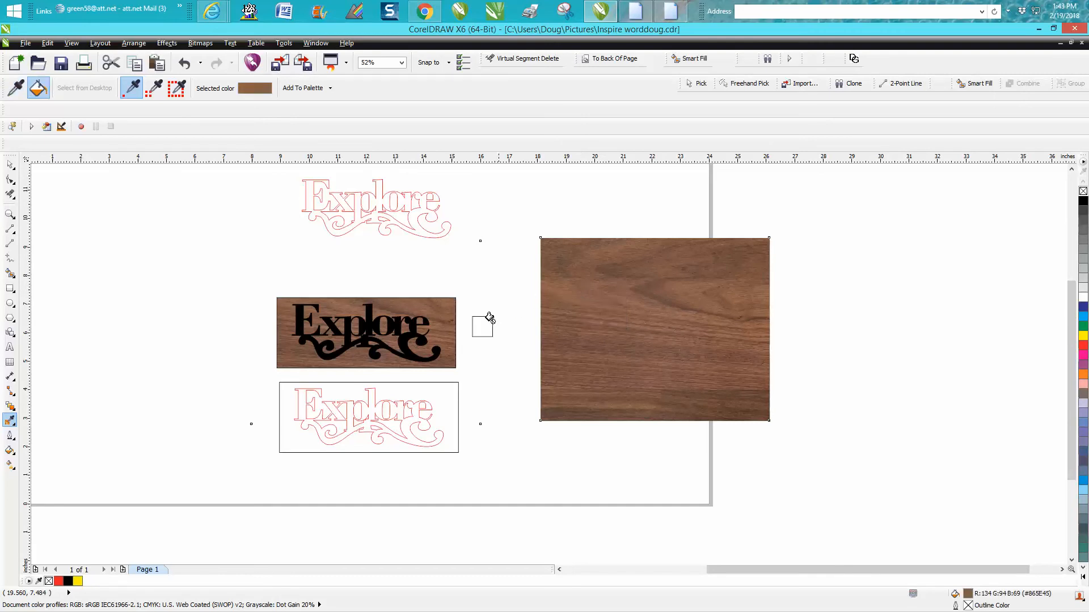
pyautogui.click(480, 333)
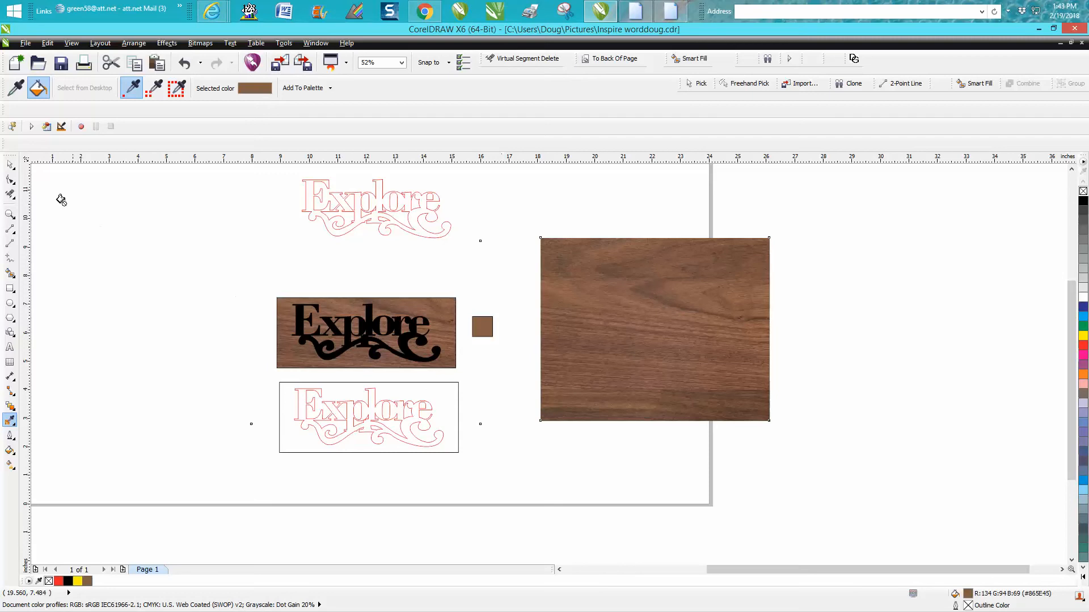
pyautogui.click(10, 164)
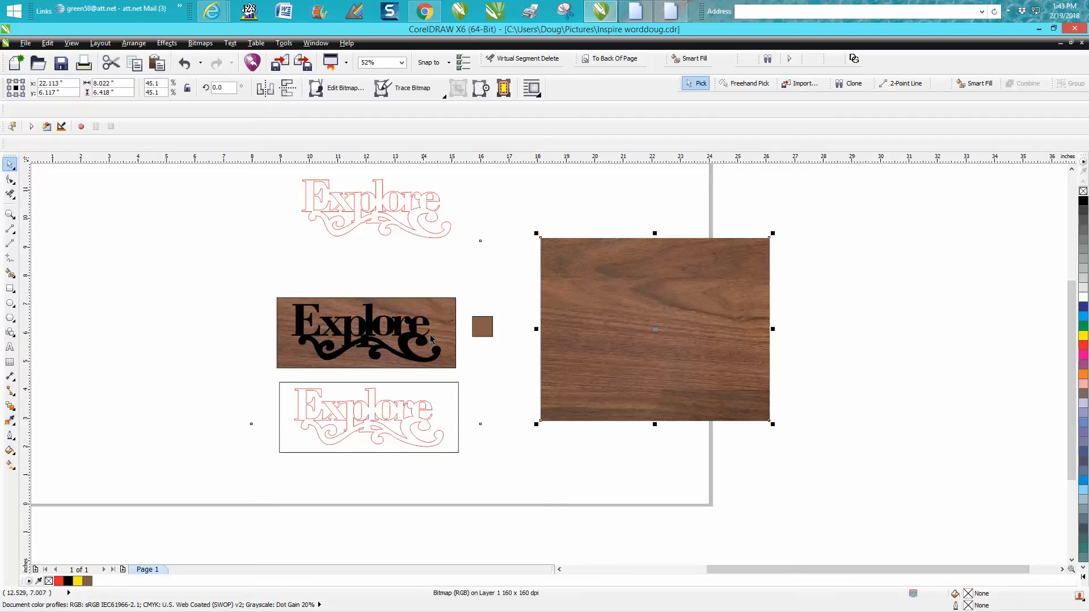
# Inspect the small brown square's color in the Uniform Fill dialog without changing it
pyautogui.click(484, 328)
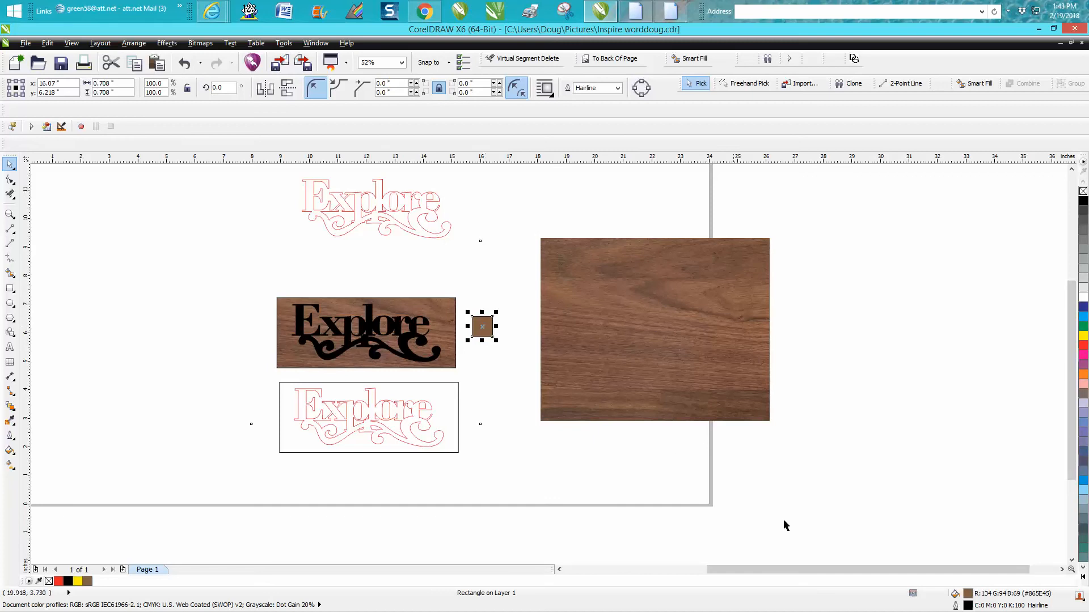
pyautogui.doubleClick(969, 599)
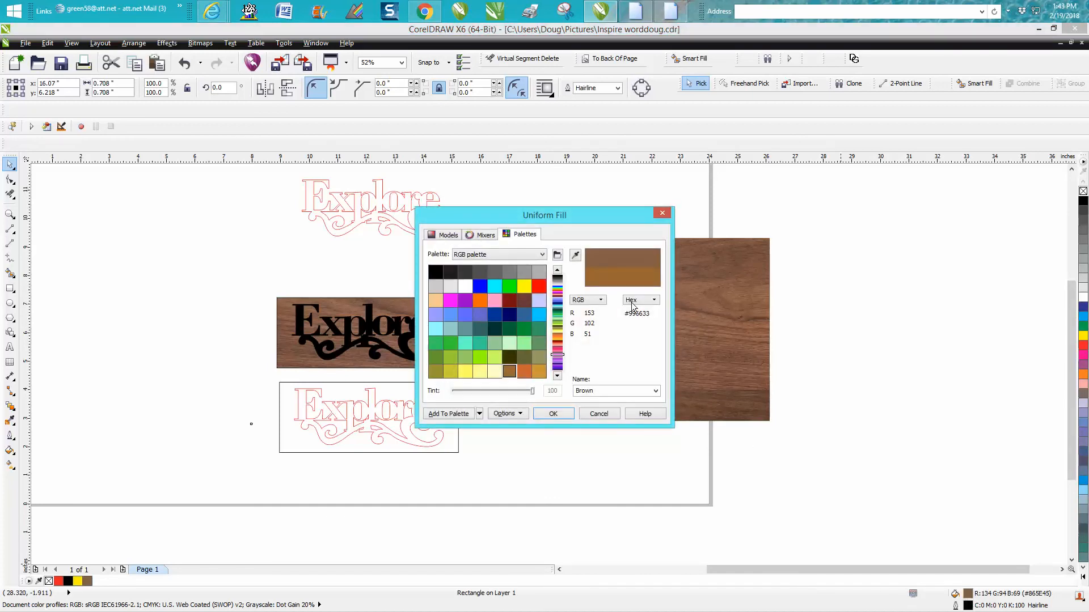
pyautogui.click(597, 413)
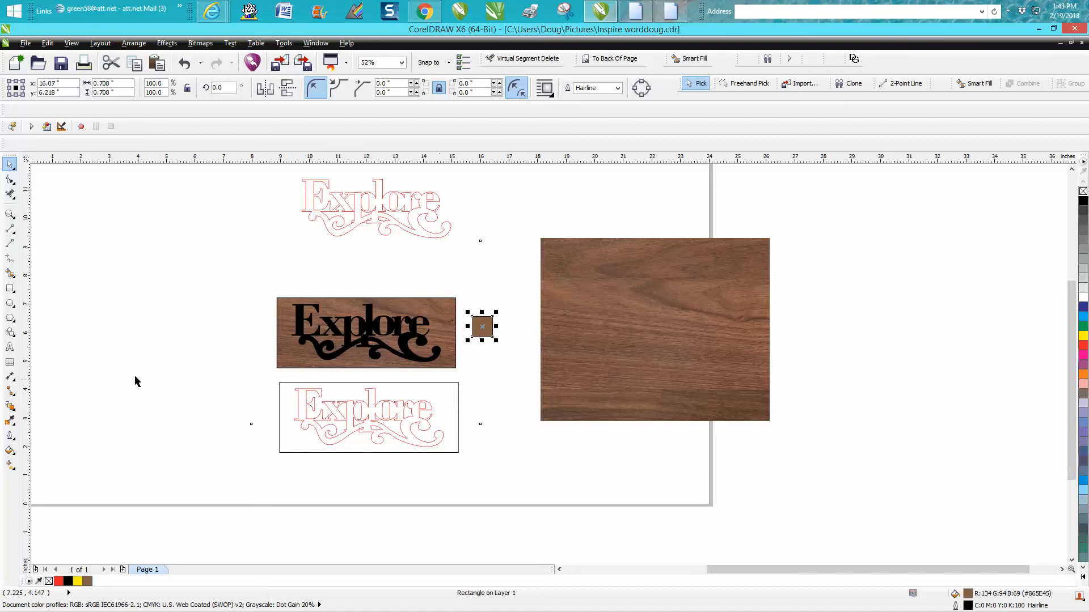
# Sample brown #926045 from the spare walnut bitmap and fill the rectangle around the red Explore outline with it
pyautogui.click(13, 420)
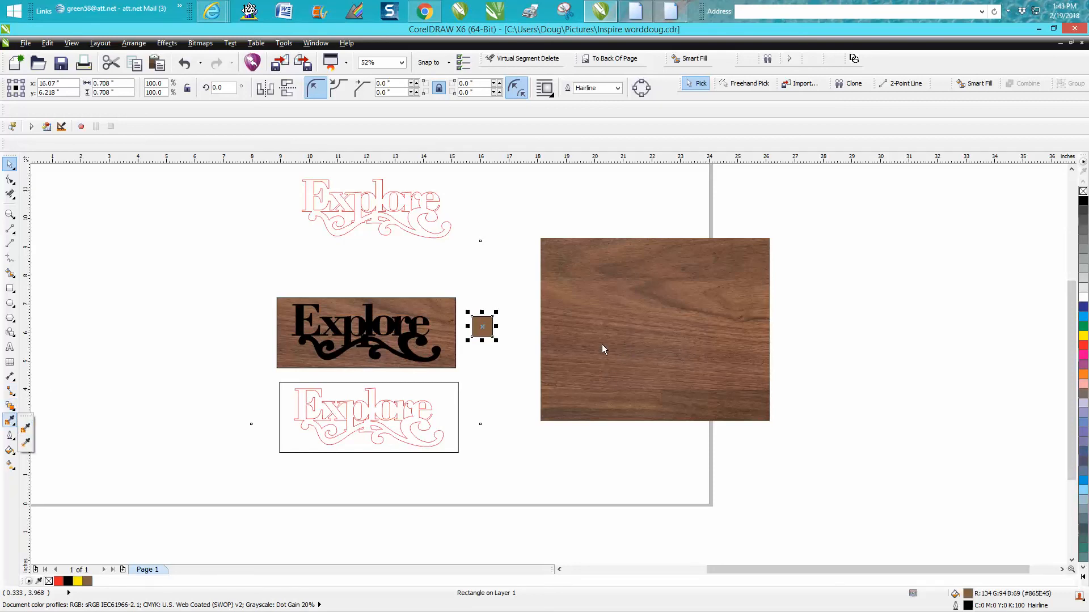
pyautogui.click(25, 428)
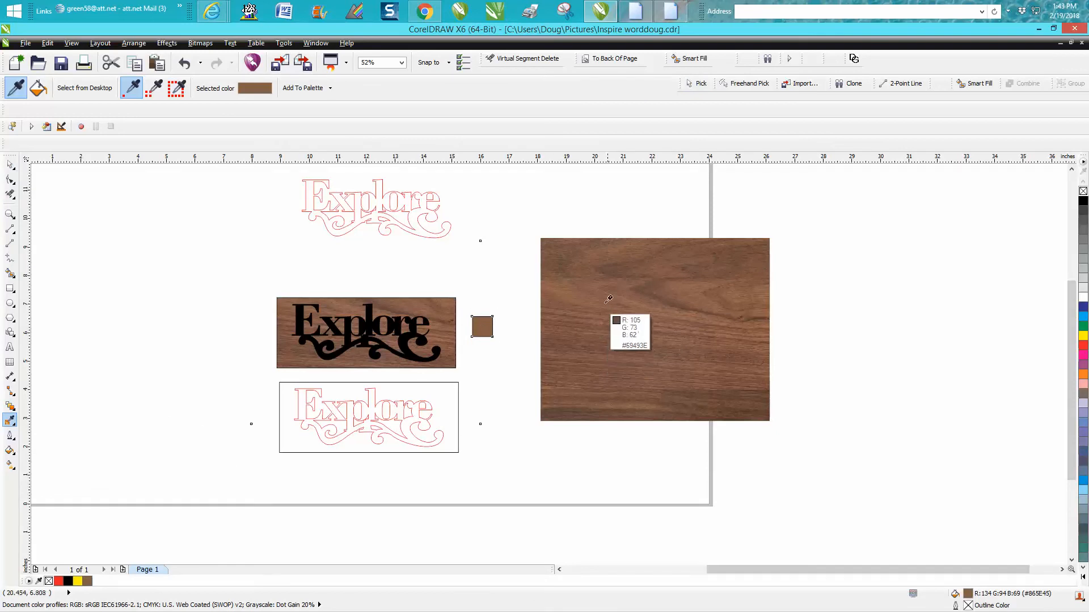
pyautogui.click(577, 295)
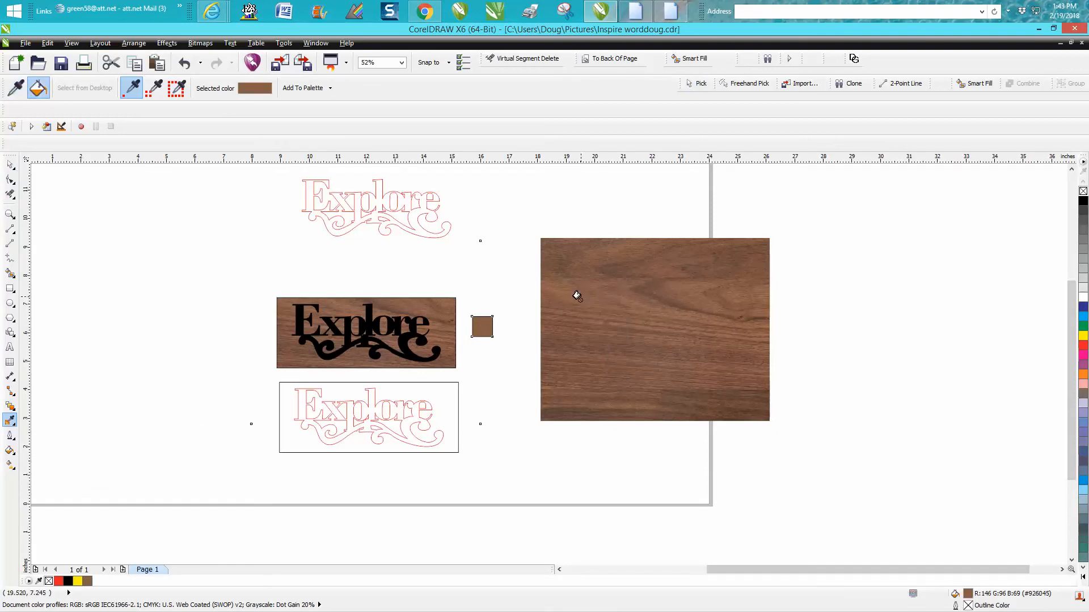
pyautogui.click(440, 388)
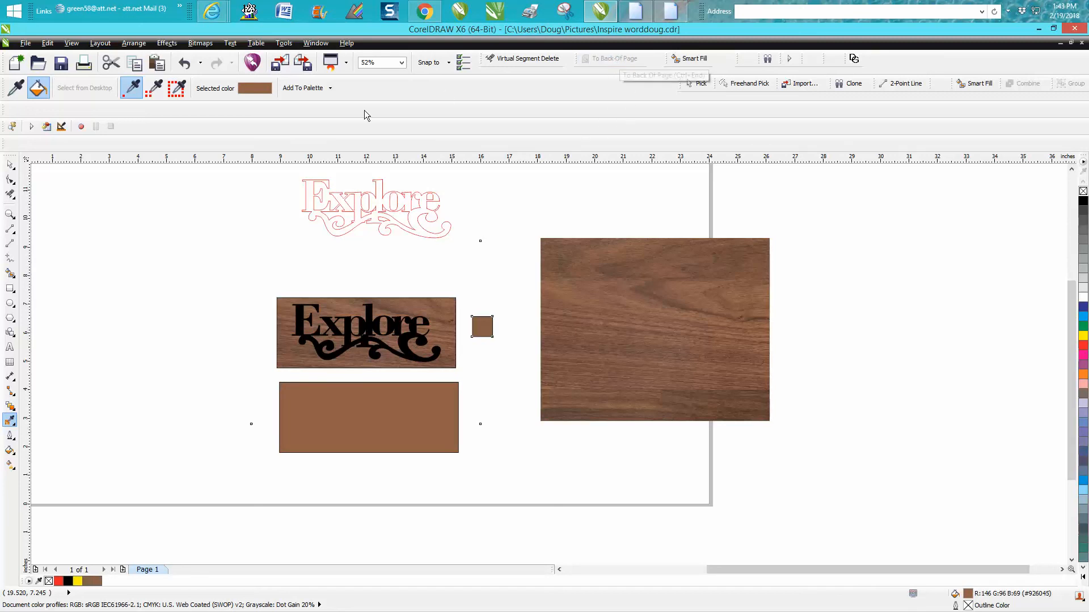
# Move the black Explore artwork from the walnut-filled rectangle onto the solid brown rectangle and view both rectangles up close
pyautogui.click(11, 165)
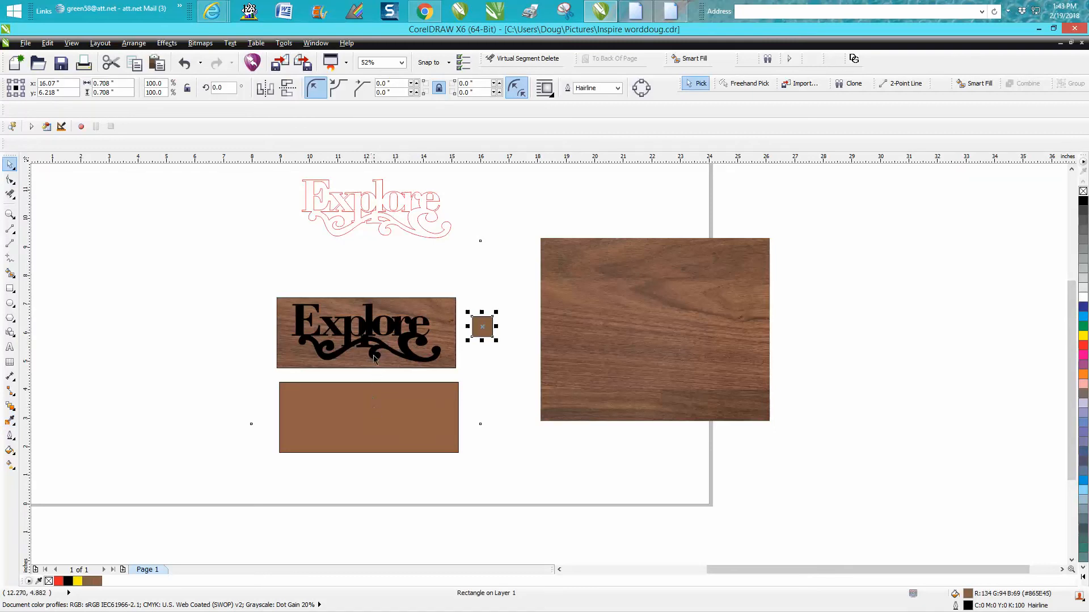
pyautogui.click(378, 347)
pyautogui.moveTo(369, 331); pyautogui.dragTo(370, 418)
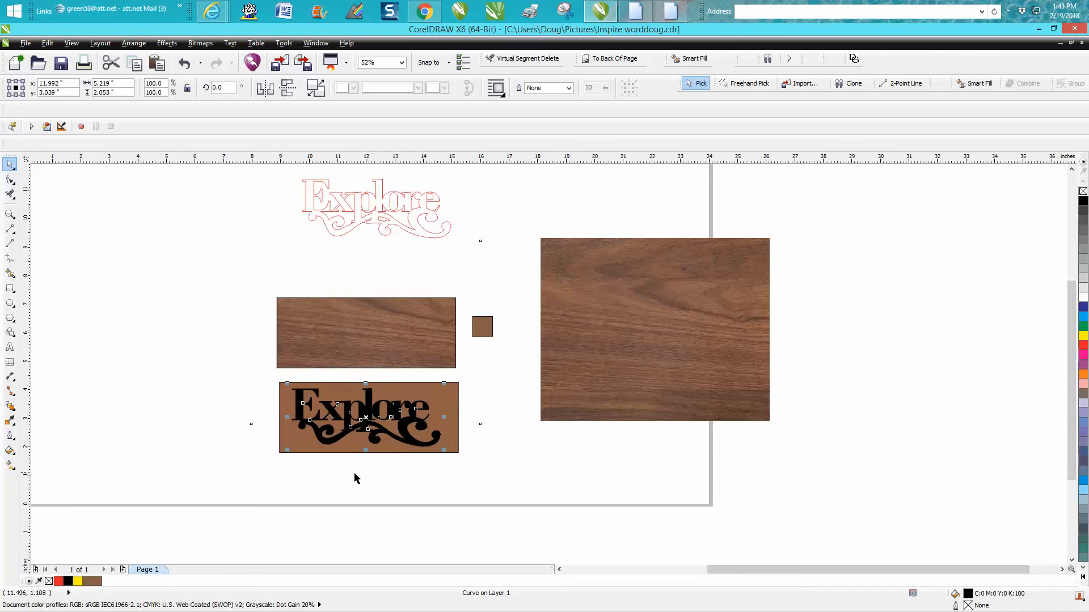
pyautogui.click(10, 215)
pyautogui.moveTo(264, 291); pyautogui.dragTo(498, 444)
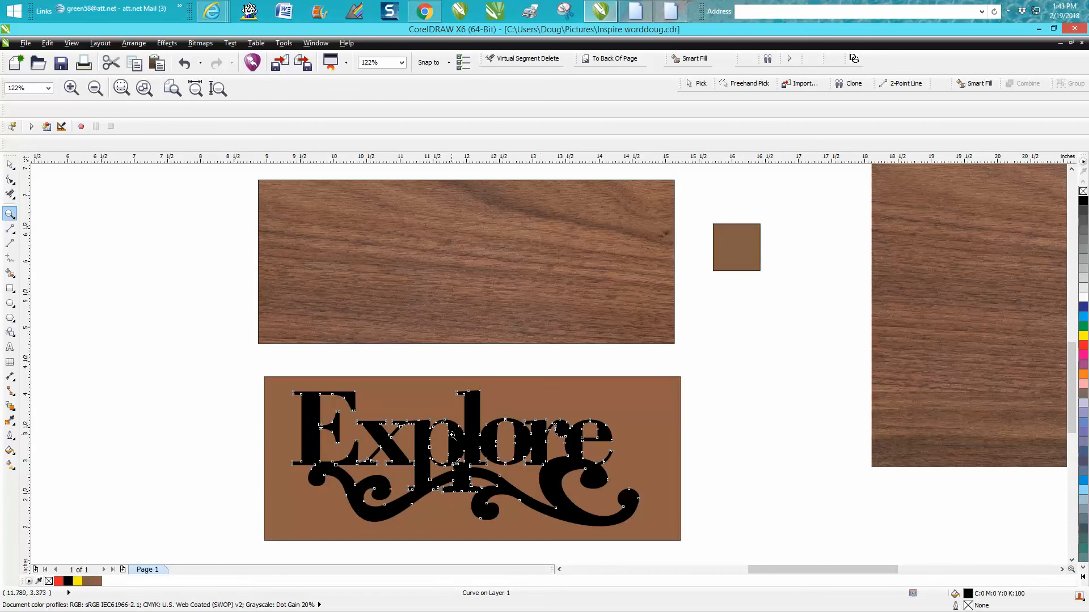
# Move the small brown square lower and tint its fill with small amounts of palette red and yellow to orange-brown #B46335
pyautogui.click(10, 164)
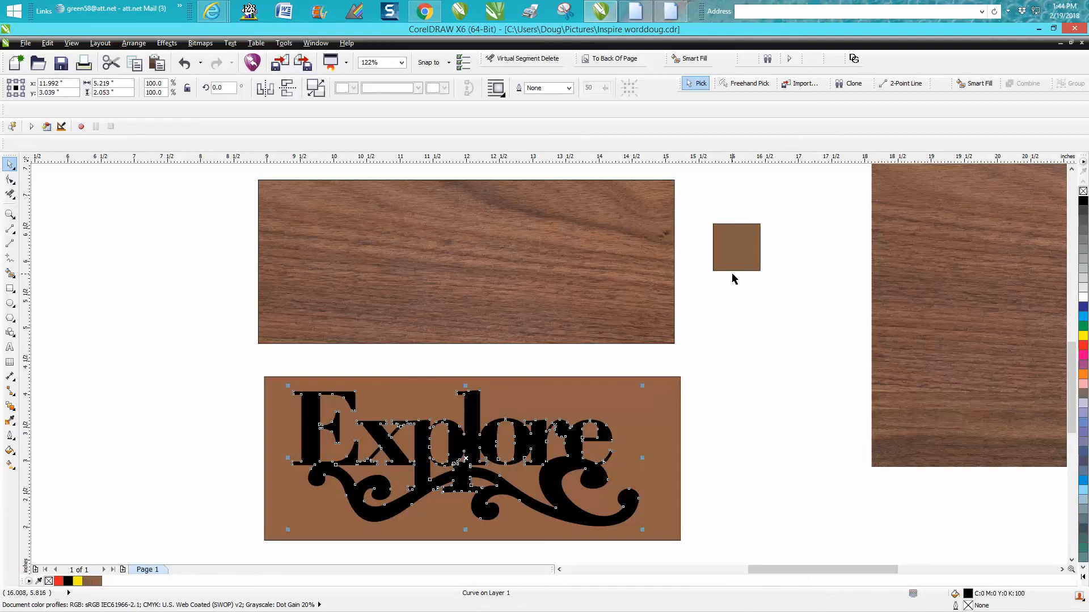
pyautogui.click(737, 247)
pyautogui.moveTo(737, 246); pyautogui.dragTo(765, 329)
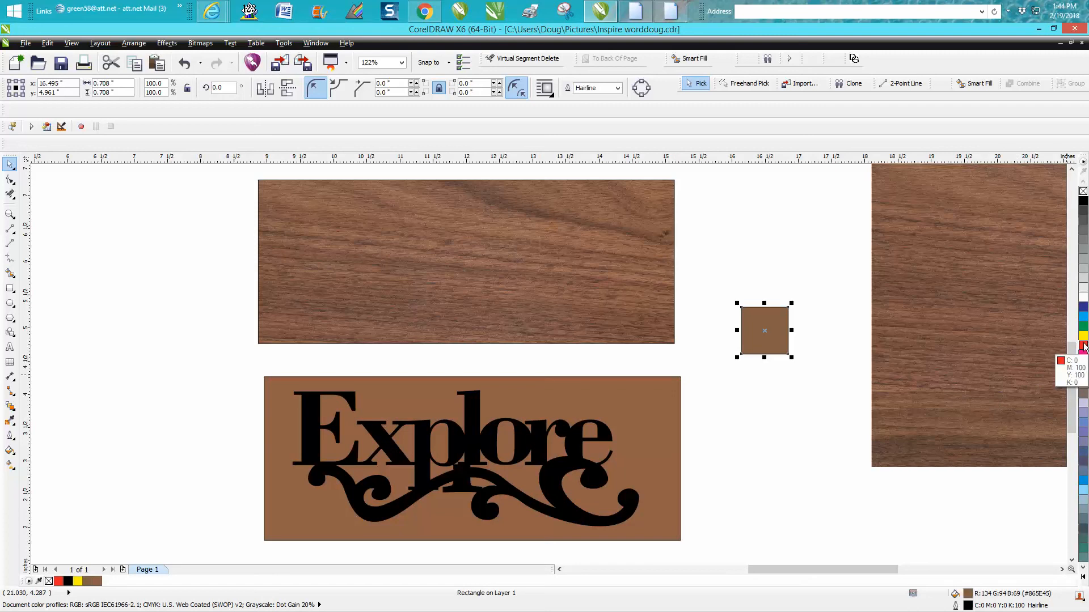
pyautogui.keyDown('ctrl'); pyautogui.click(1083, 347); pyautogui.keyUp('ctrl')
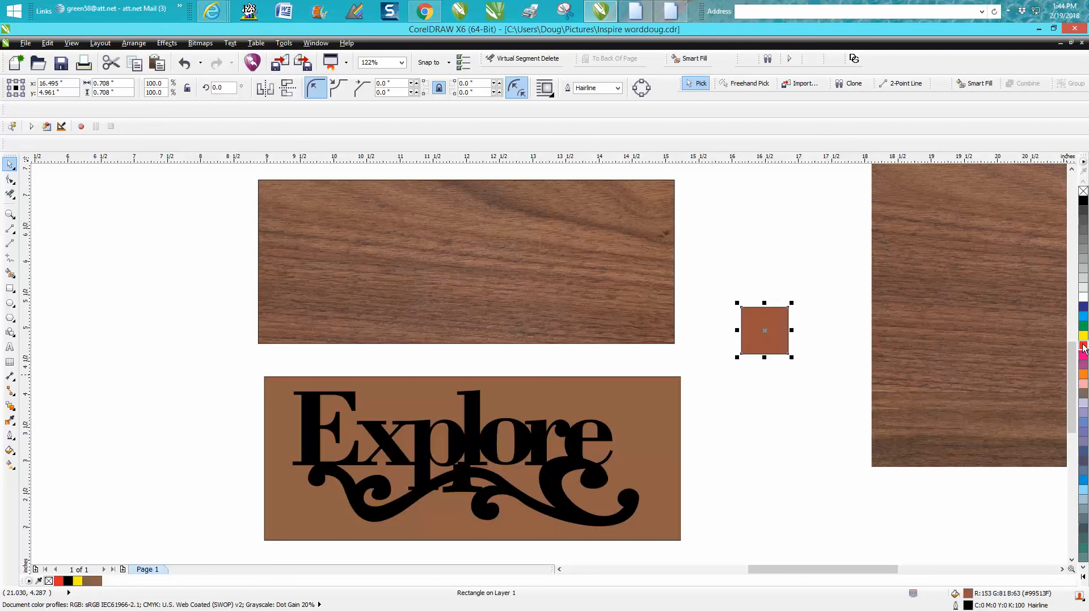
pyautogui.keyDown('ctrl'); pyautogui.click(1083, 347); pyautogui.keyUp('ctrl')
pyautogui.keyDown('ctrl'); pyautogui.click(1083, 347); pyautogui.keyUp('ctrl')
pyautogui.keyDown('ctrl'); pyautogui.click(1082, 309); pyautogui.keyUp('ctrl')
pyautogui.keyDown('ctrl'); pyautogui.click(1083, 337); pyautogui.keyUp('ctrl')
pyautogui.keyDown('ctrl'); pyautogui.click(1083, 337); pyautogui.keyUp('ctrl')
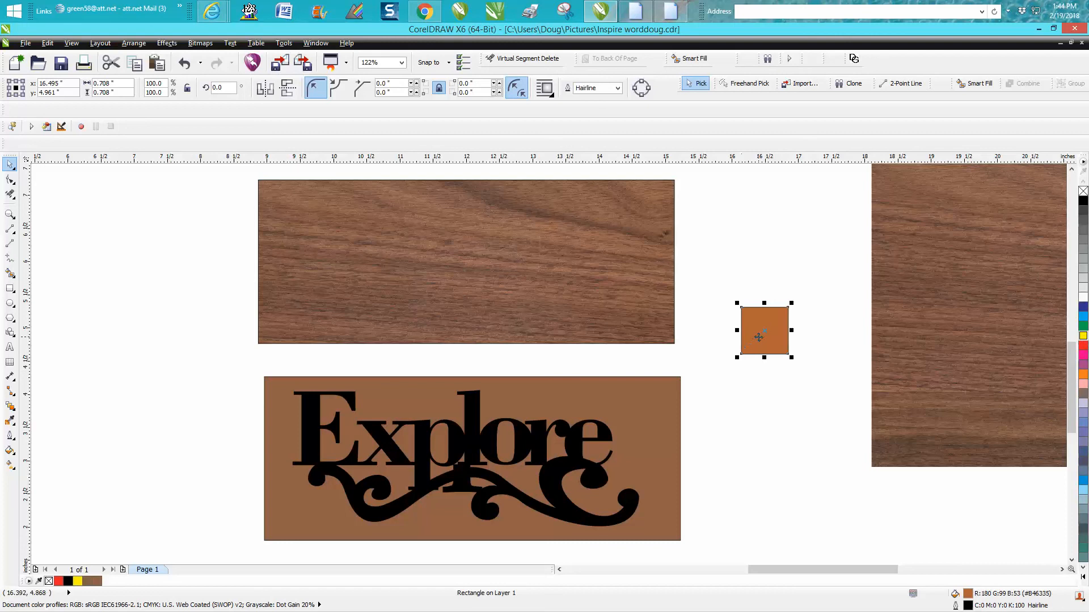
# Draw two small rectangles side by side below the orange-brown square and fill both with its sampled color #B46335
pyautogui.click(10, 288)
pyautogui.moveTo(728, 385); pyautogui.dragTo(770, 439)
pyautogui.moveTo(807, 384); pyautogui.dragTo(855, 436)
pyautogui.click(10, 421)
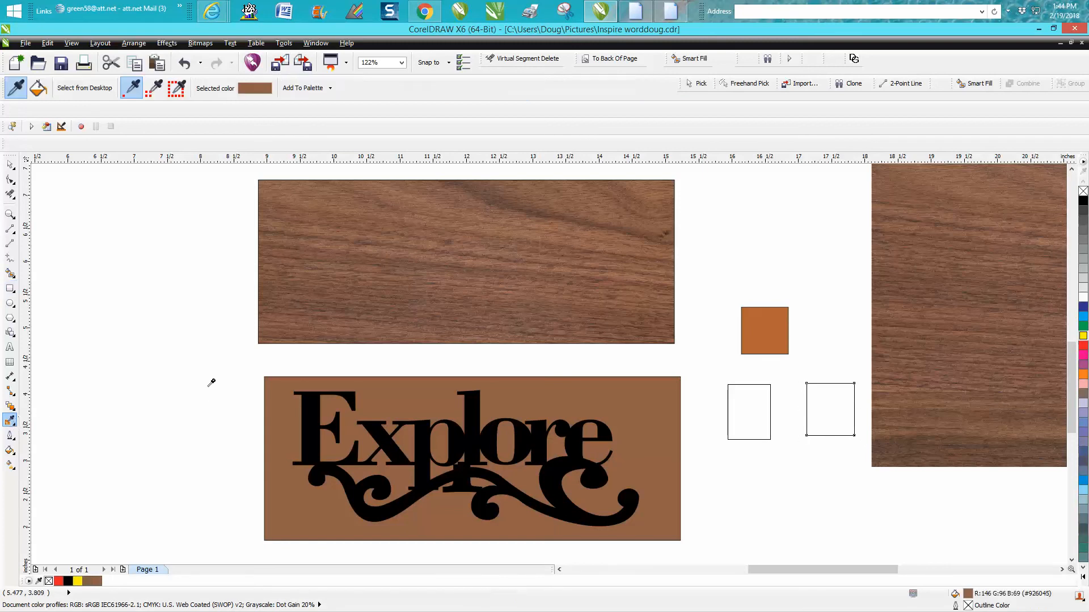
pyautogui.click(753, 326)
pyautogui.click(733, 413)
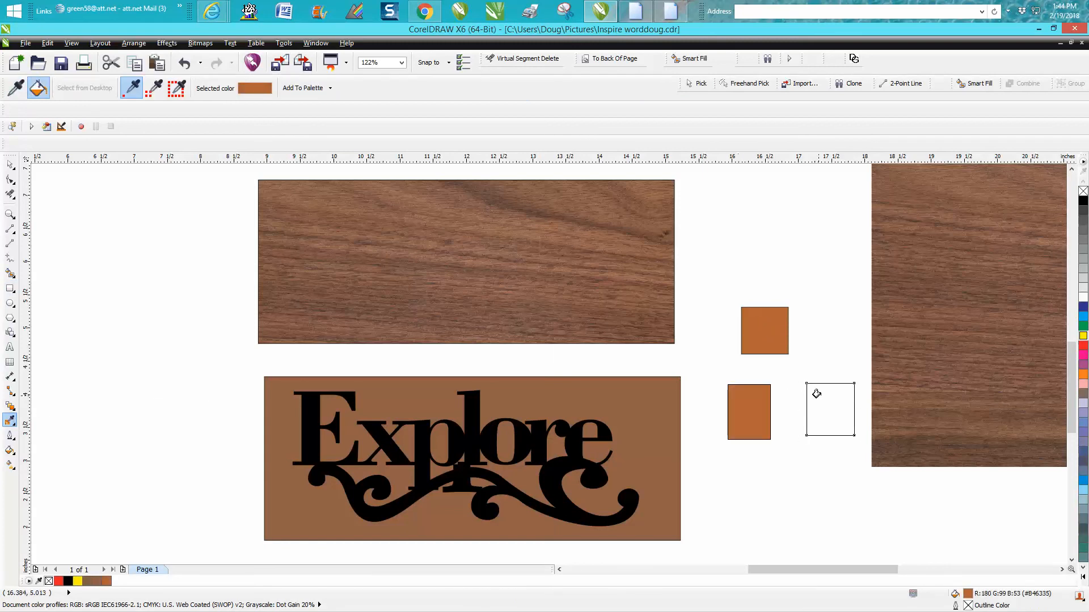
pyautogui.click(815, 393)
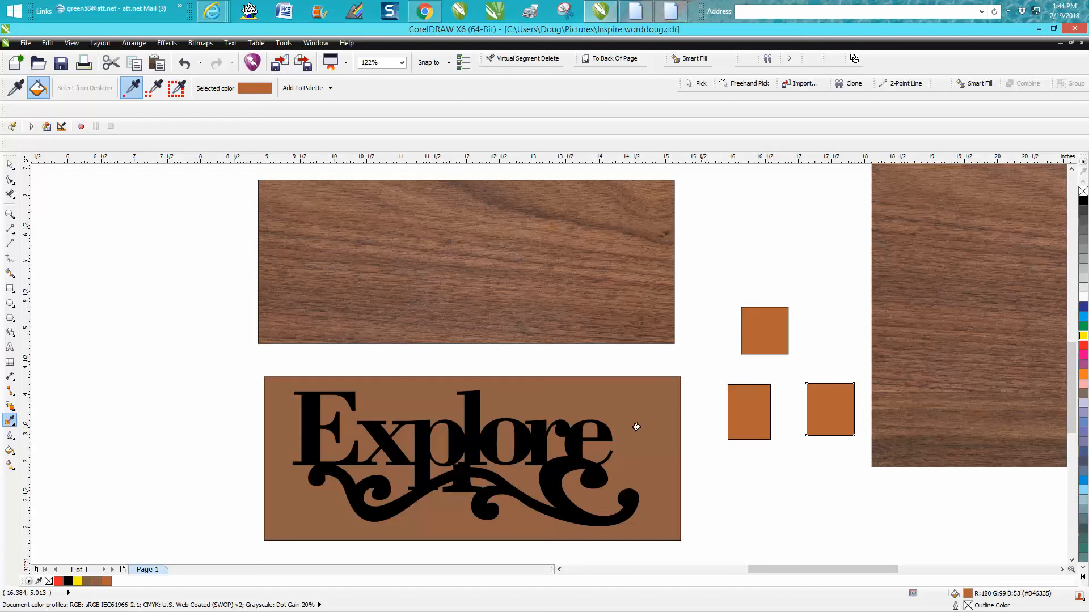
# Tint the small rectangle nearest the spare walnut bitmap to brown #9F6748 and move it to overlap the neighboring orange-brown rectangle
pyautogui.click(10, 165)
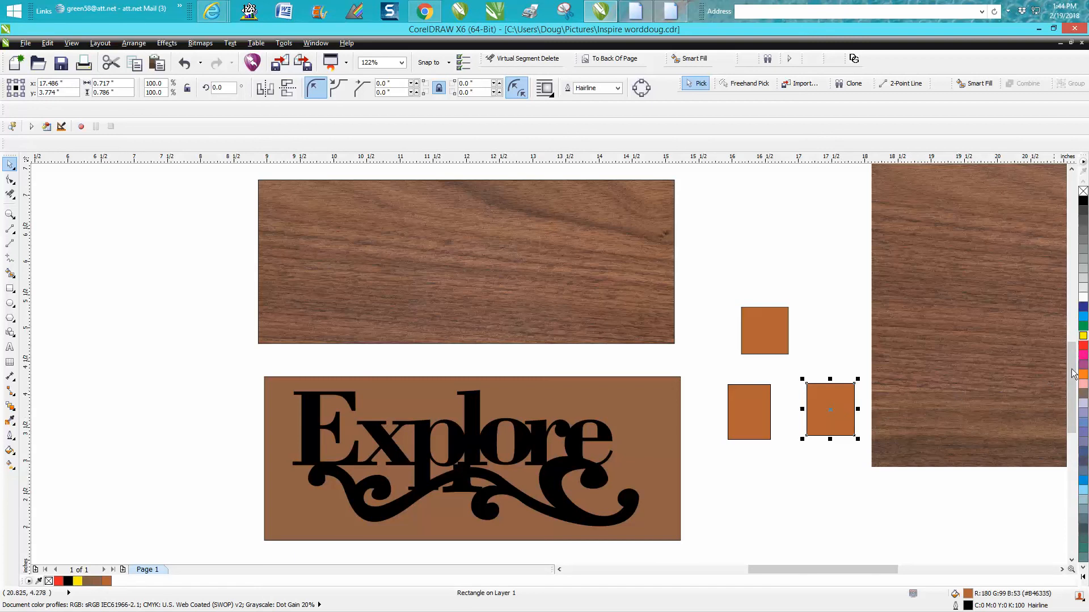
pyautogui.keyDown('ctrl'); pyautogui.click(1083, 394); pyautogui.keyUp('ctrl')
pyautogui.keyDown('ctrl'); pyautogui.click(1083, 394); pyautogui.keyUp('ctrl')
pyautogui.keyDown('ctrl'); pyautogui.click(1083, 394); pyautogui.keyUp('ctrl')
pyautogui.keyDown('ctrl'); pyautogui.click(1082, 394); pyautogui.keyUp('ctrl')
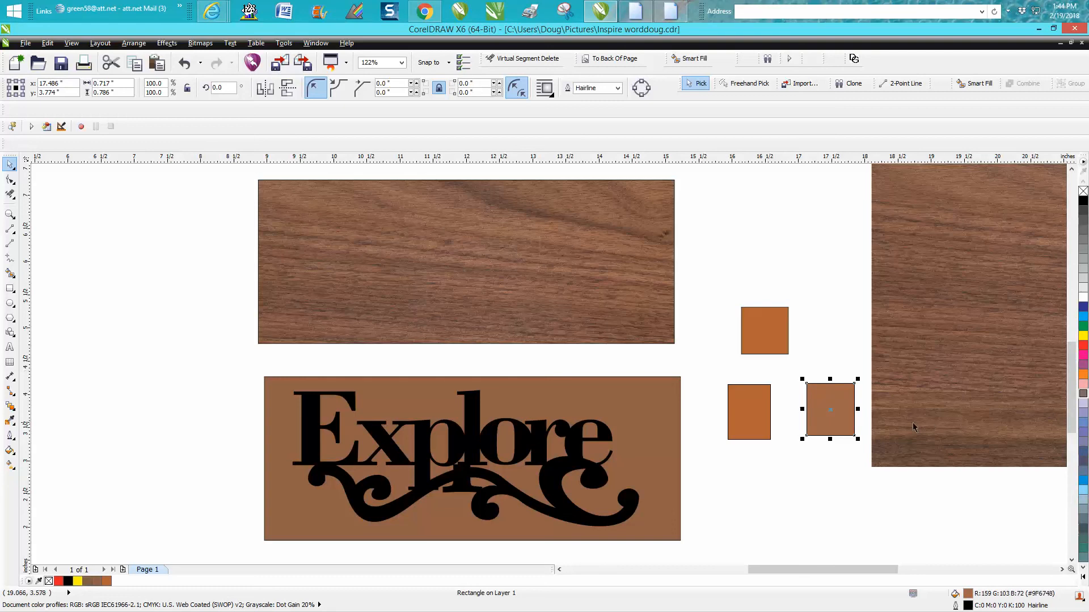
pyautogui.moveTo(834, 415); pyautogui.dragTo(789, 431)
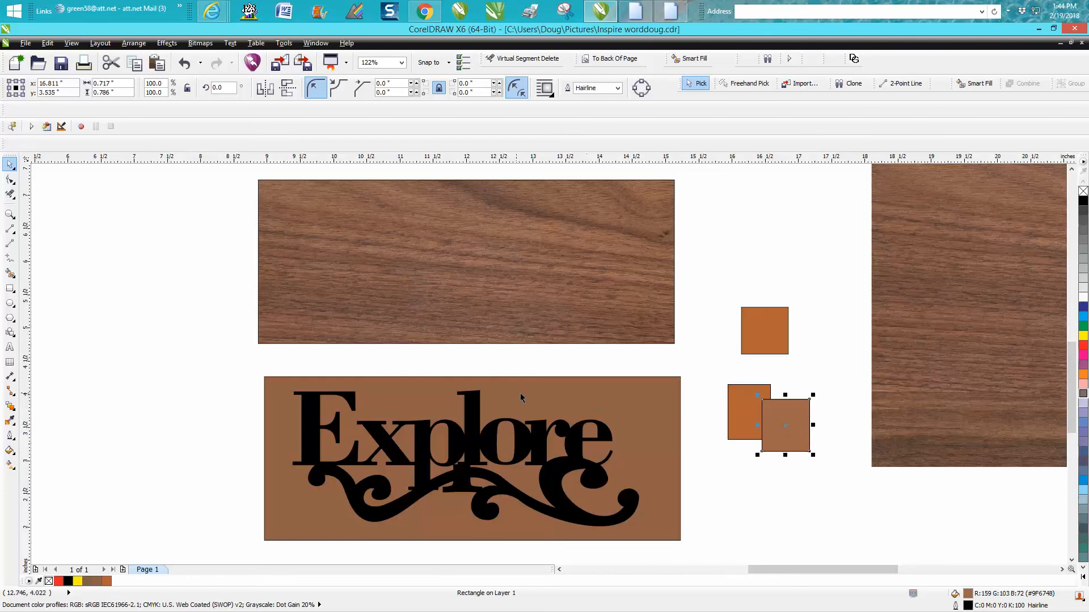
# Center the black Explore artwork on the page so it sits on the walnut-filled rectangle, view it up close and deselect it
pyautogui.scroll(-3, 520, 397)
pyautogui.click(519, 417)
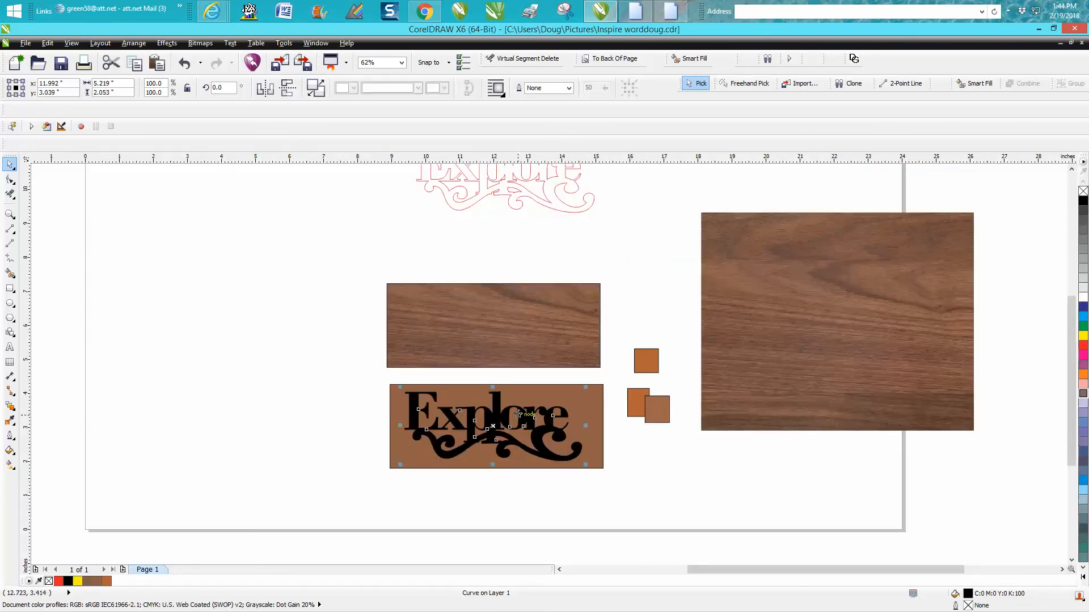
pyautogui.press('p')
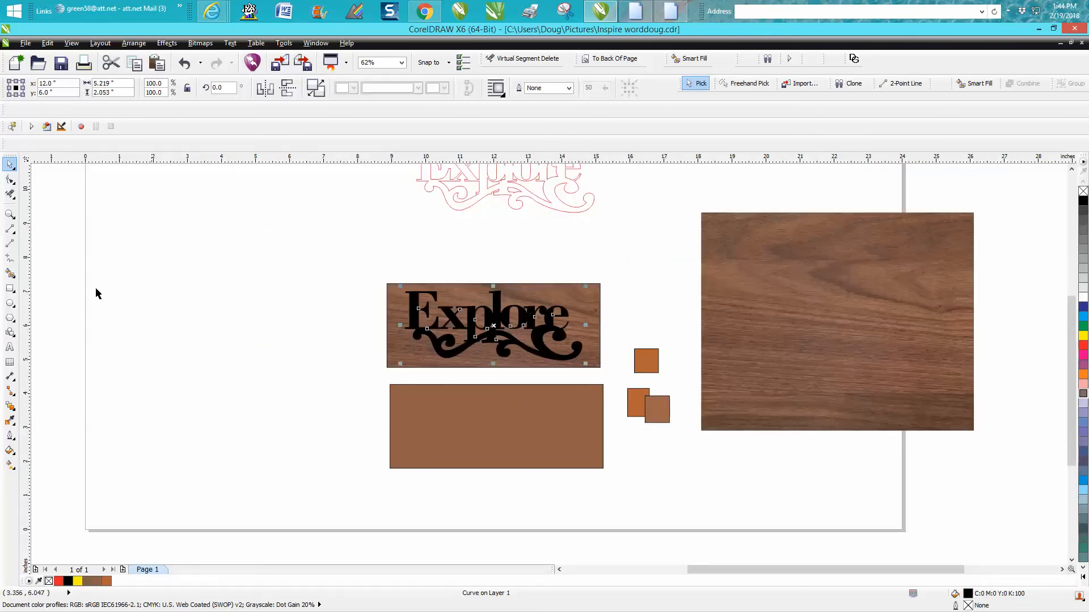
pyautogui.click(7, 216)
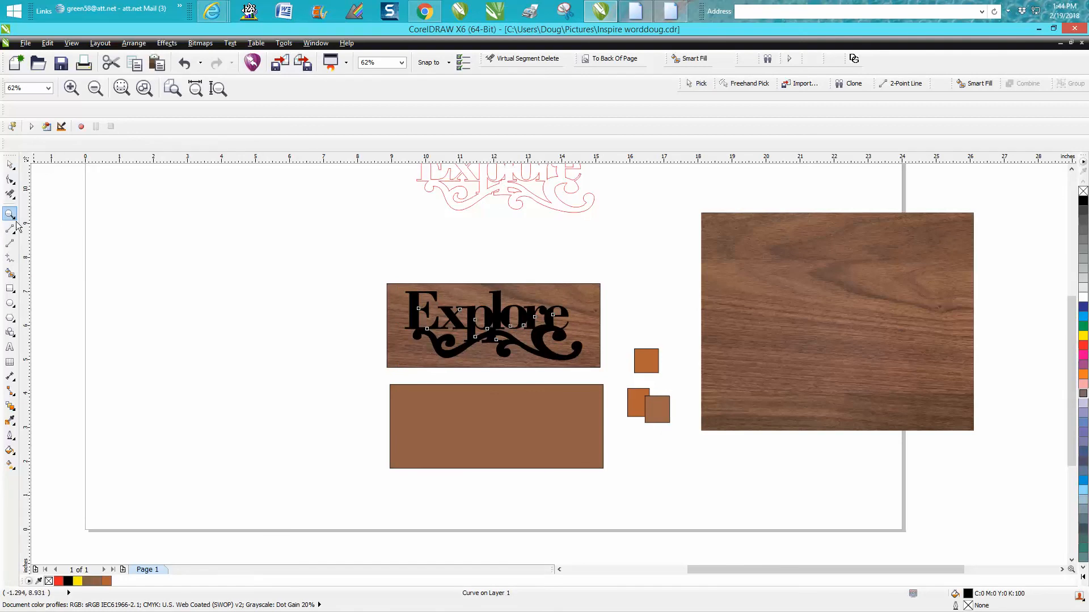
pyautogui.moveTo(368, 275); pyautogui.dragTo(681, 406)
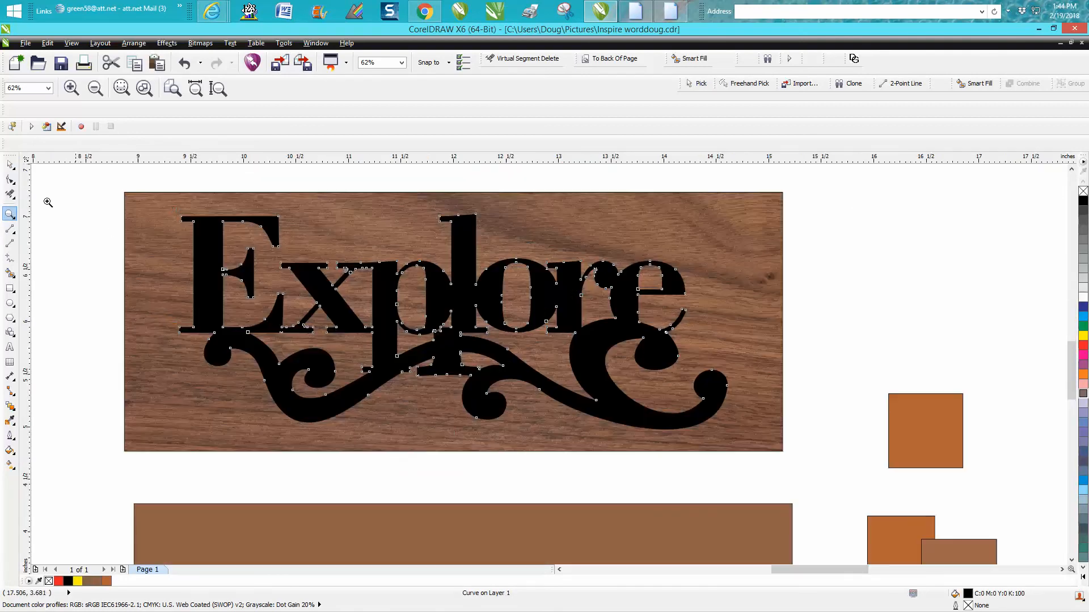
pyautogui.click(78, 190)
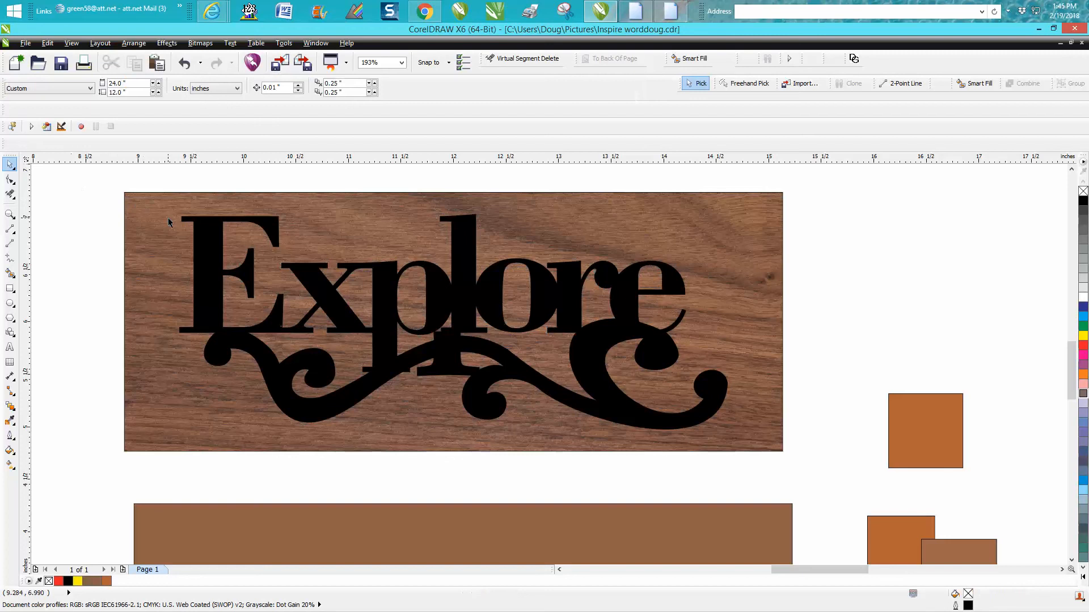